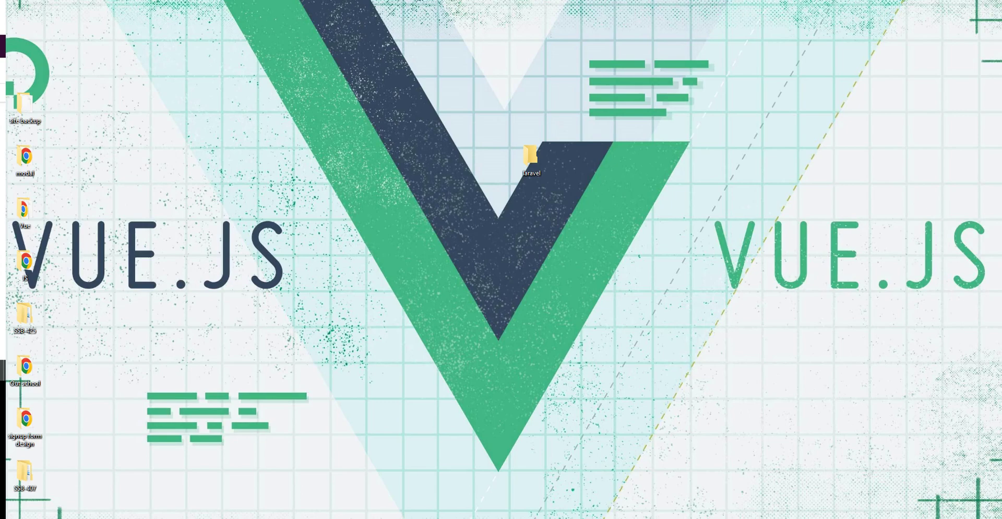
# Step: Bring the Notepad note showing 'MVC' to the front and deselect the word
pyautogui.hotkey('alt', 'Tab')
pyautogui.click(444, 155)
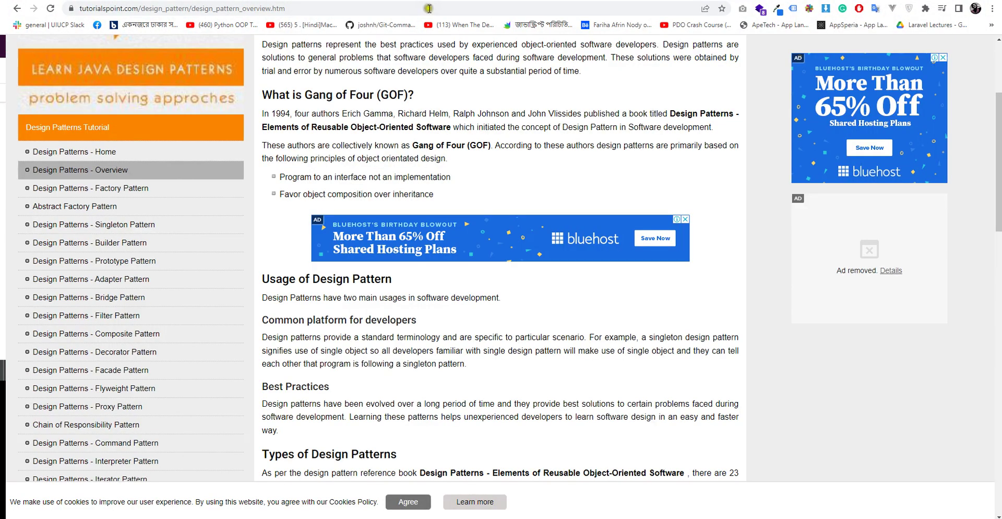
# Step: Open tutorialspoint's Design Patterns - MVC Pattern page and scroll down to its class diagram
pyautogui.scroll(3, 154, 215)
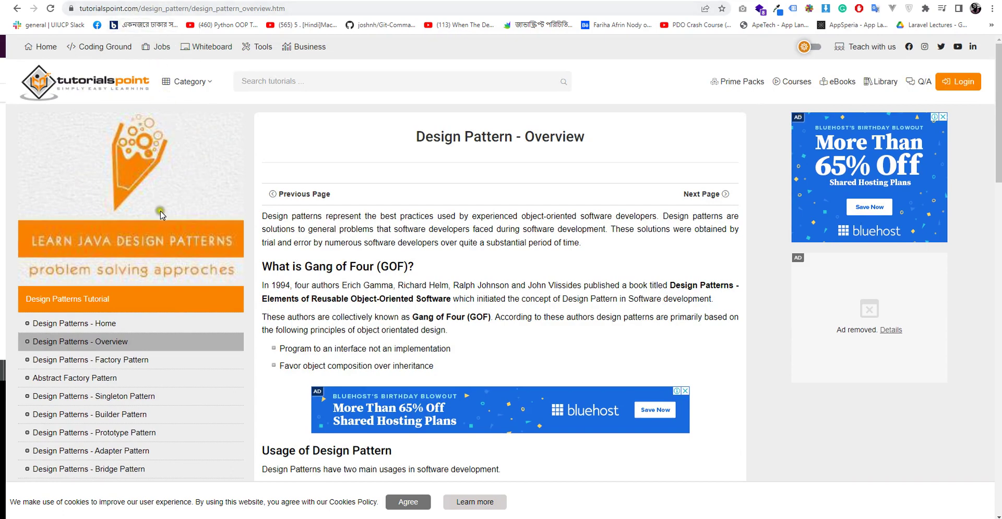
pyautogui.scroll(-3, 166, 251)
pyautogui.scroll(-2, 149, 293)
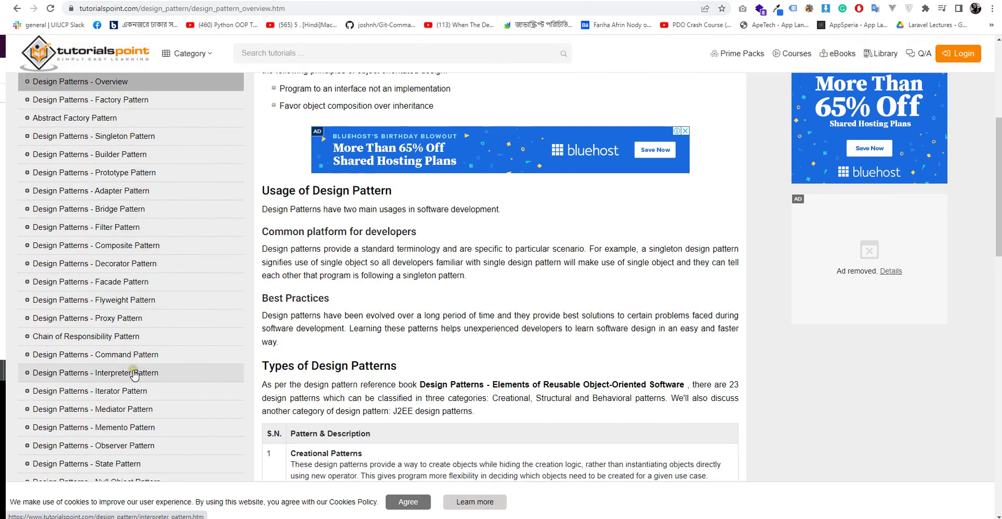
pyautogui.scroll(-1, 134, 373)
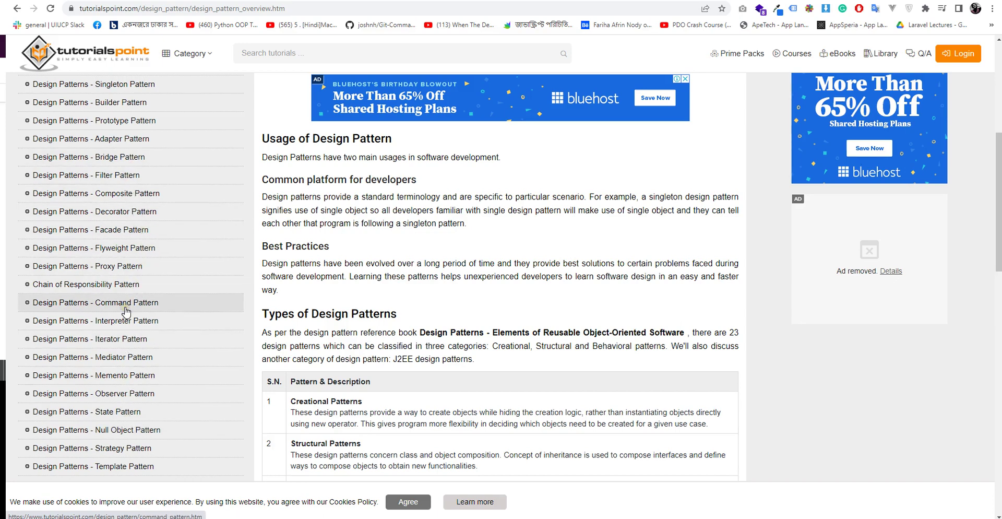
pyautogui.scroll(-2, 126, 311)
pyautogui.click(114, 399)
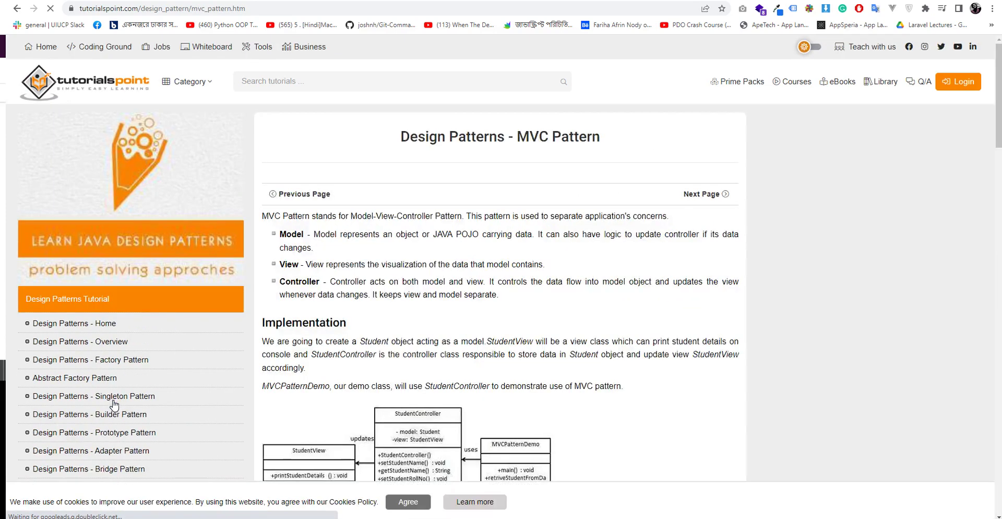
pyautogui.scroll(-2, 356, 377)
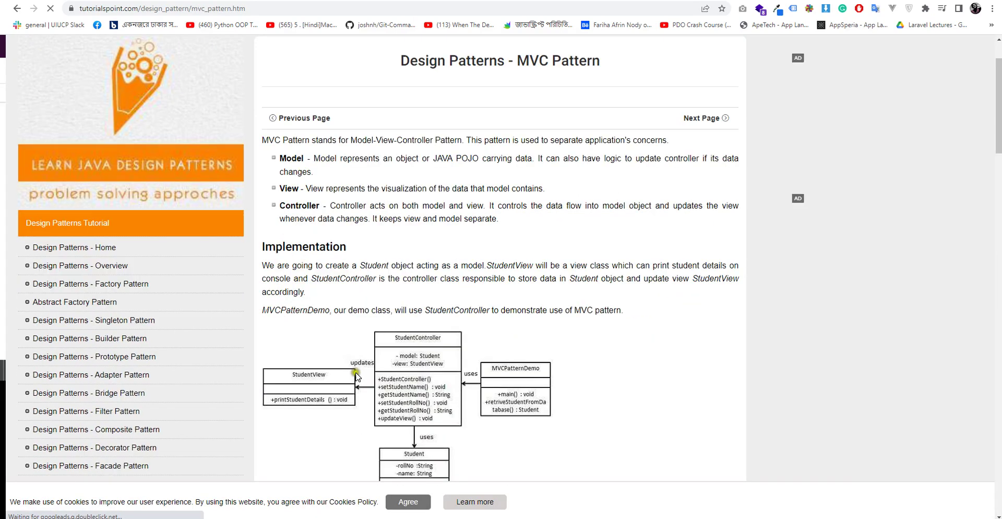
pyautogui.scroll(-2, 356, 377)
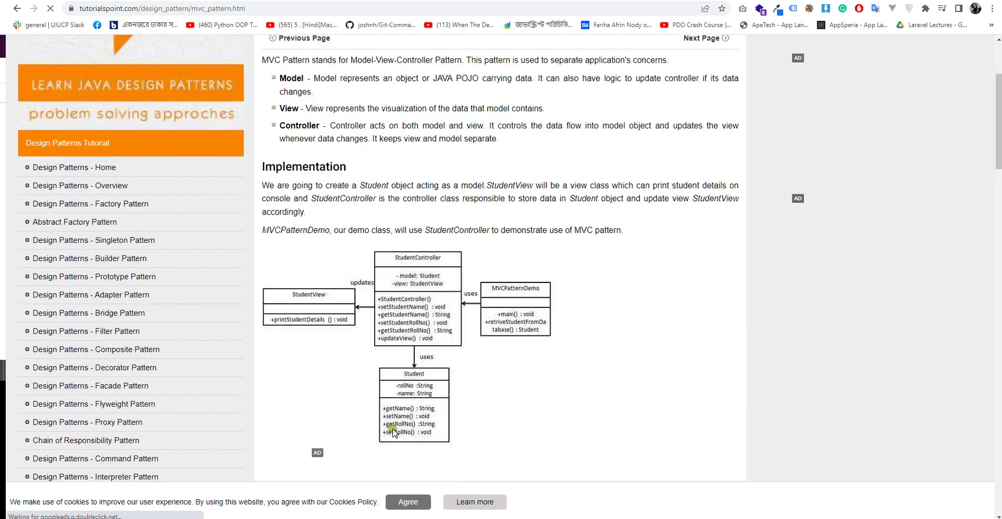
# Step: Switch back to the Paint drawing and select the first brush style
pyautogui.hotkey('alt', 'Tab')
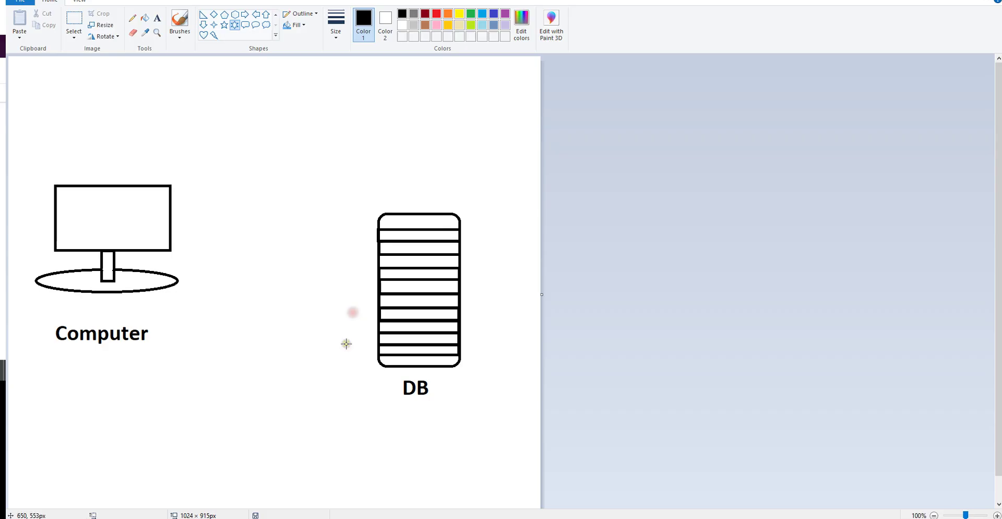
pyautogui.click(180, 32)
pyautogui.click(180, 54)
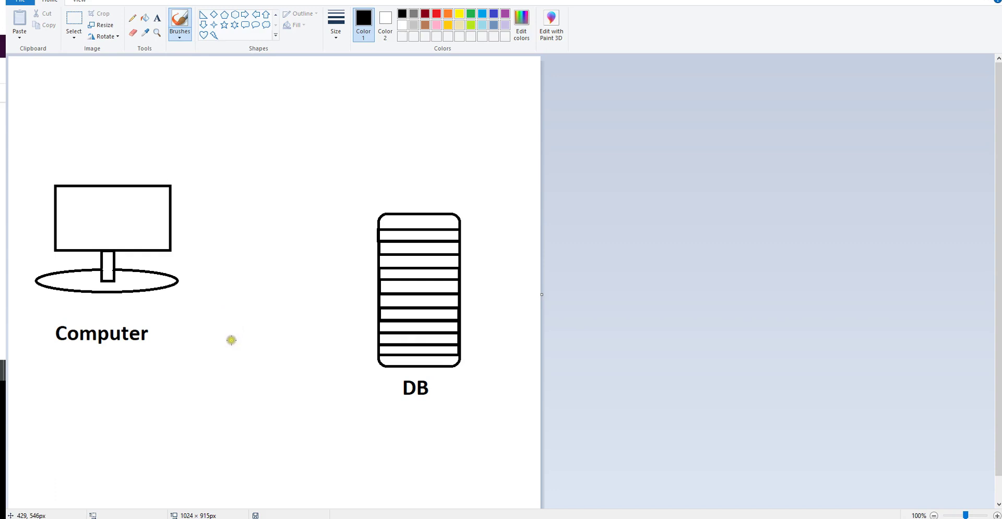
# Step: Write the caption 'frontend + database + backend' below the Computer drawing
pyautogui.click(158, 25)
pyautogui.click(62, 463)
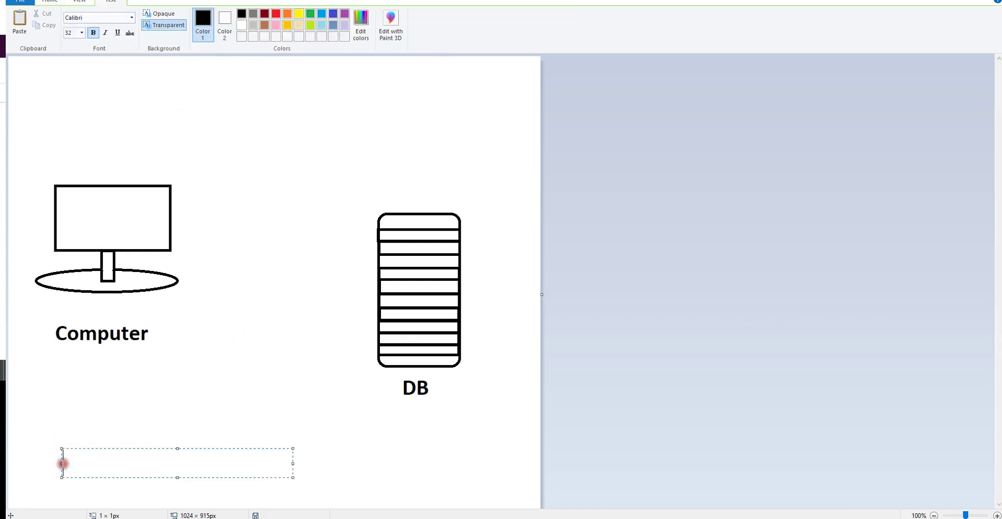
pyautogui.write('frontend + ')
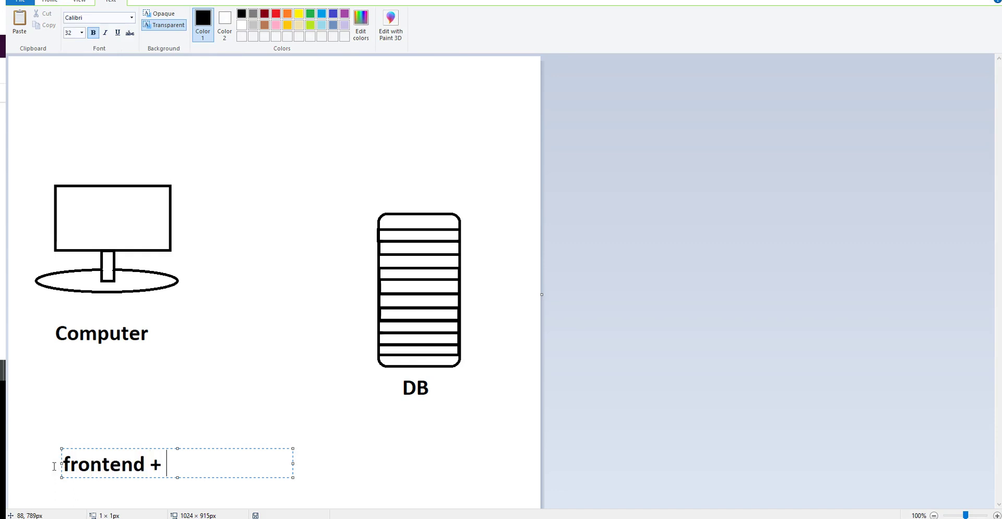
pyautogui.write('database +')
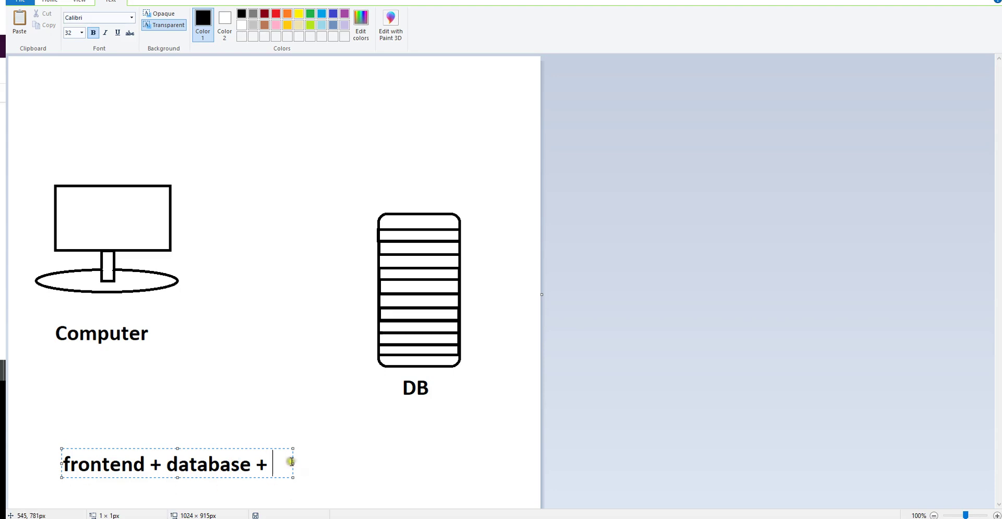
pyautogui.moveTo(292, 463); pyautogui.dragTo(410, 462)
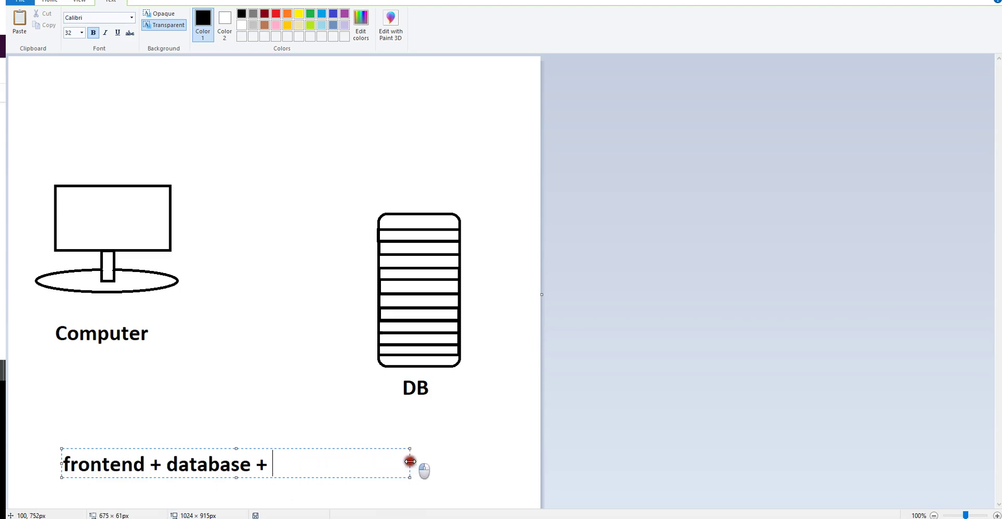
pyautogui.write('backend')
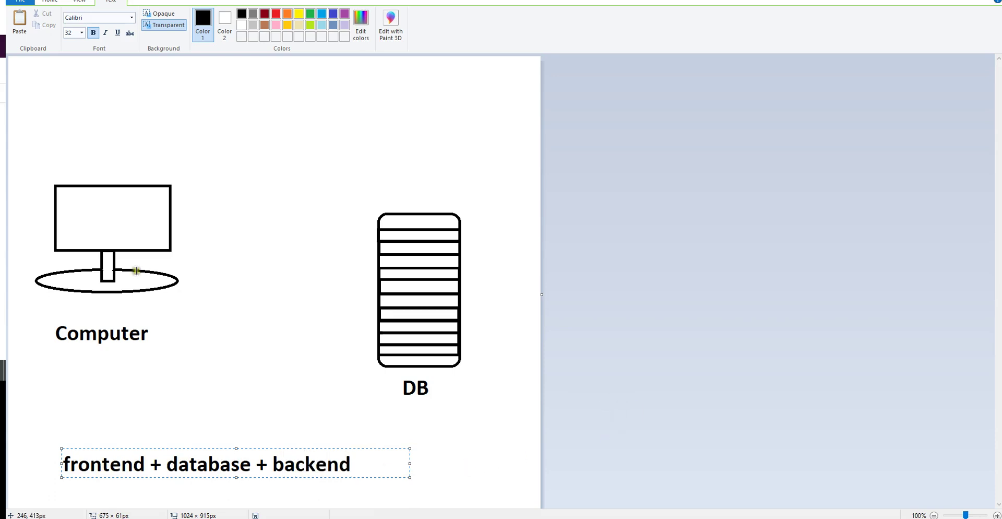
pyautogui.click(47, 386)
# Step: Brush a red curve from the caption to the monitor and a red upward arrow
pyautogui.click(180, 40)
pyautogui.click(178, 54)
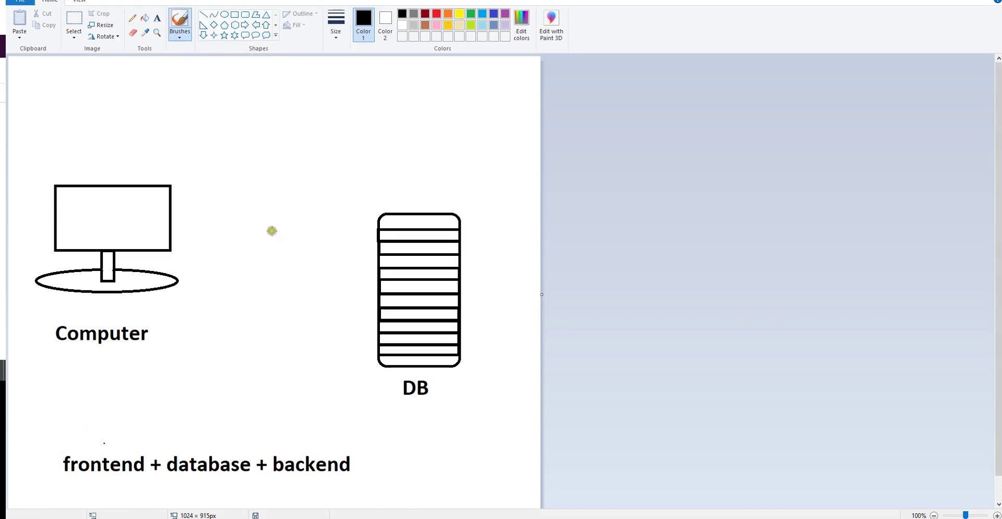
pyautogui.click(436, 13)
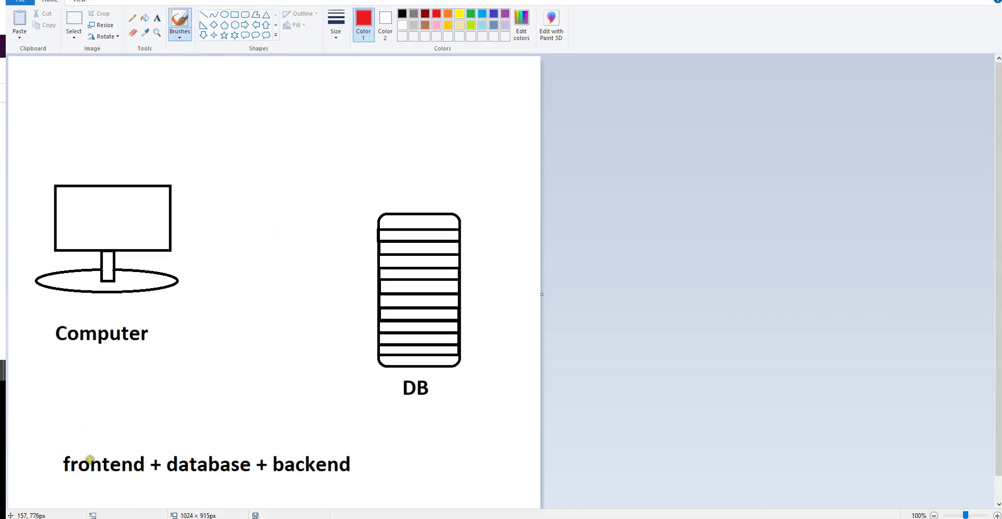
pyautogui.moveTo(84, 448)
pyautogui.mouseDown()
pyautogui.moveTo(8, 293)
pyautogui.moveTo(20, 217)
pyautogui.moveTo(78, 227)
pyautogui.mouseUp()
pyautogui.moveTo(85, 191)
pyautogui.mouseDown()
pyautogui.moveTo(83, 165)
pyautogui.moveTo(98, 170)
pyautogui.mouseUp()
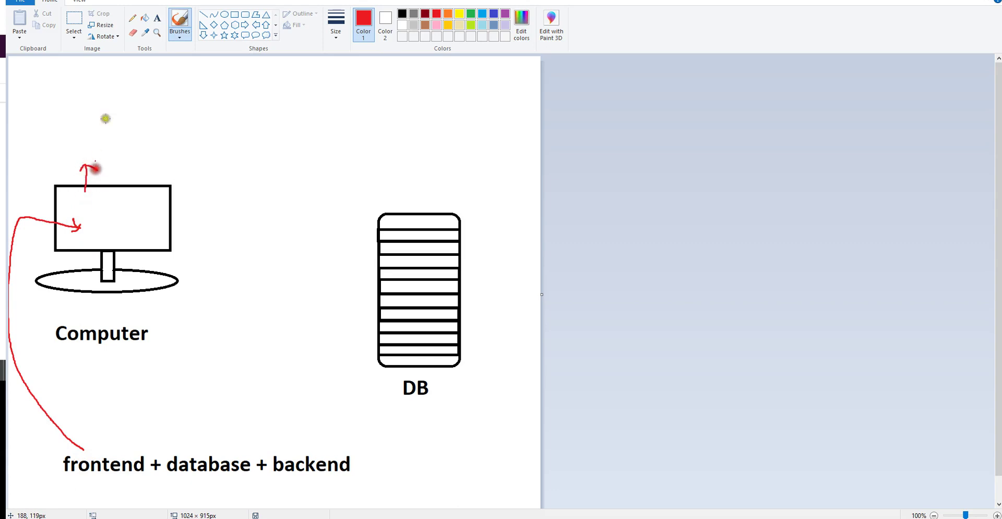
# Step: Add the text label 'view' above the red upward arrow
pyautogui.click(157, 17)
pyautogui.click(86, 144)
pyautogui.write('view')
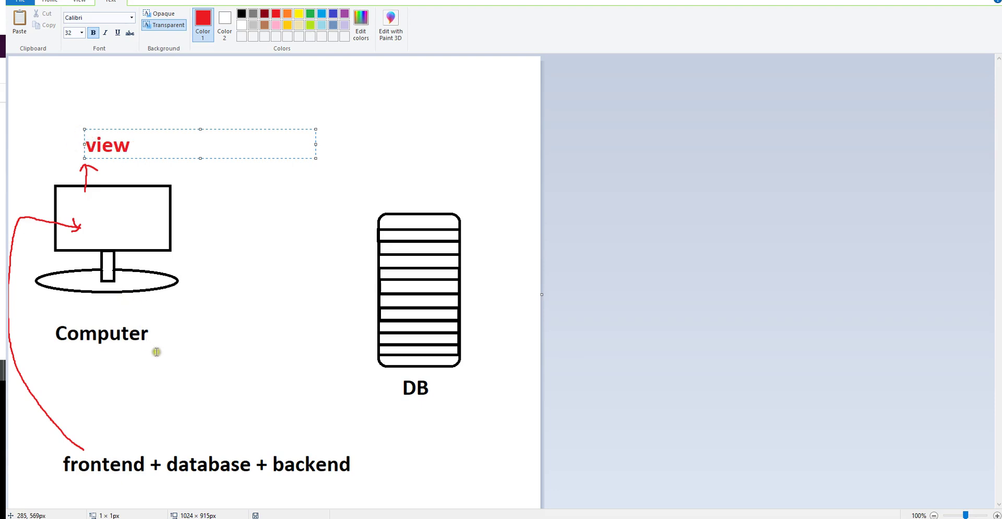
pyautogui.click(198, 387)
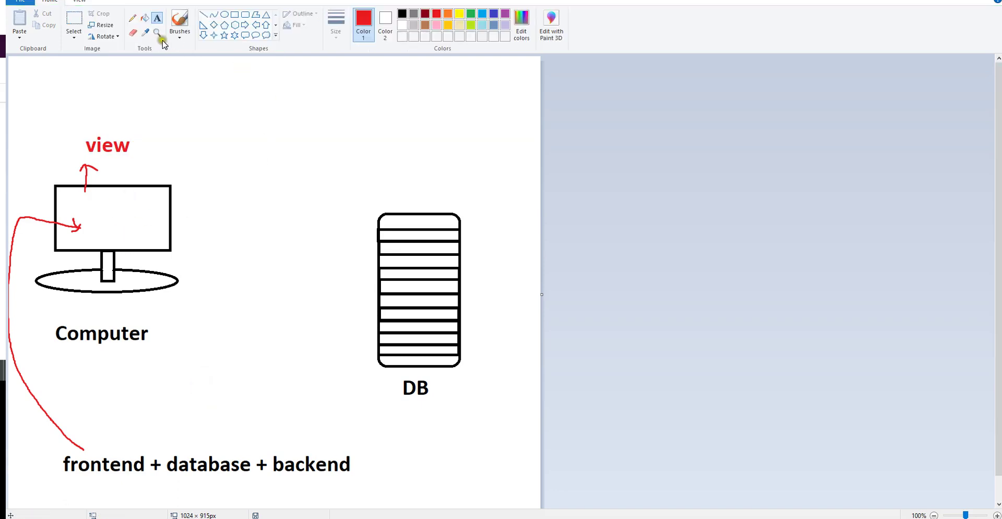
pyautogui.click(179, 36)
pyautogui.click(180, 56)
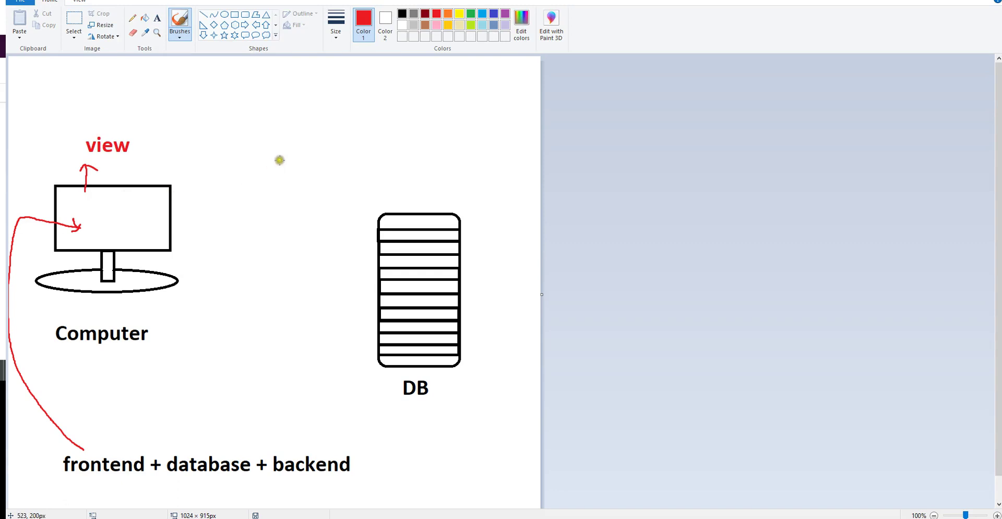
# Step: Draw a red scribbled cloud above the monitor, then green arrows from the screen to it and back
pyautogui.moveTo(275, 131)
pyautogui.mouseDown()
pyautogui.moveTo(250, 157)
pyautogui.moveTo(291, 128)
pyautogui.moveTo(273, 129)
pyautogui.moveTo(271, 156)
pyautogui.moveTo(273, 116)
pyautogui.moveTo(311, 180)
pyautogui.moveTo(299, 150)
pyautogui.moveTo(282, 175)
pyautogui.mouseUp()
pyautogui.click(471, 14)
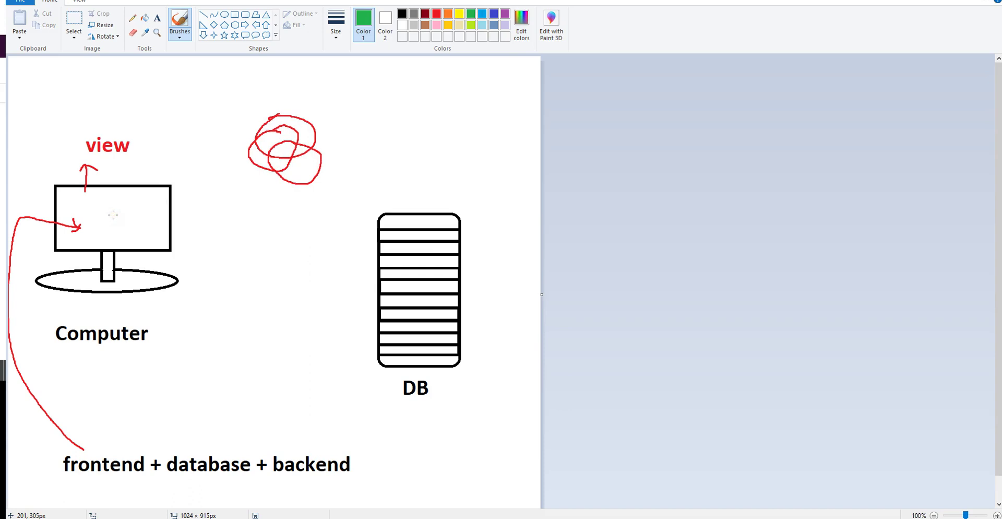
pyautogui.moveTo(121, 217)
pyautogui.mouseDown()
pyautogui.moveTo(194, 174)
pyautogui.moveTo(267, 176)
pyautogui.moveTo(256, 179)
pyautogui.mouseUp()
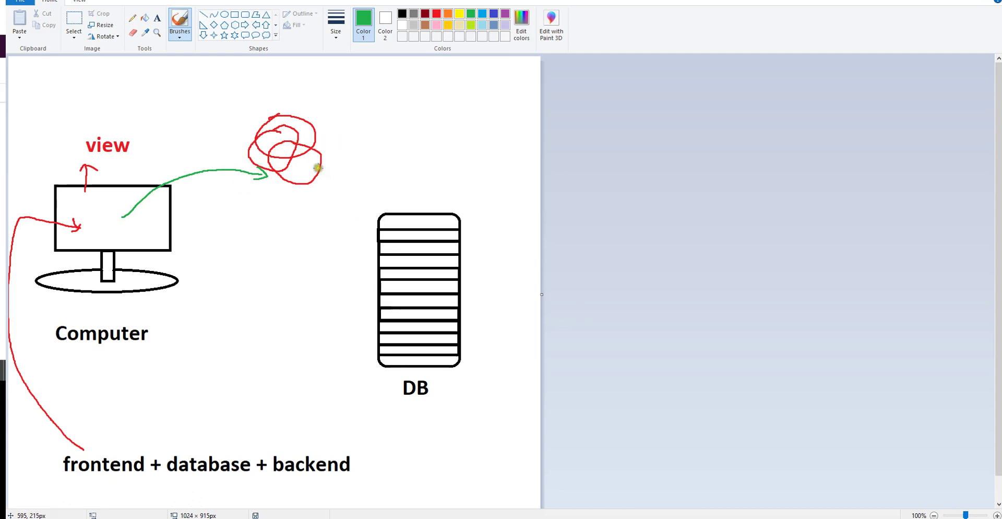
pyautogui.moveTo(293, 168)
pyautogui.mouseDown()
pyautogui.moveTo(290, 185)
pyautogui.moveTo(152, 212)
pyautogui.moveTo(165, 222)
pyautogui.mouseUp()
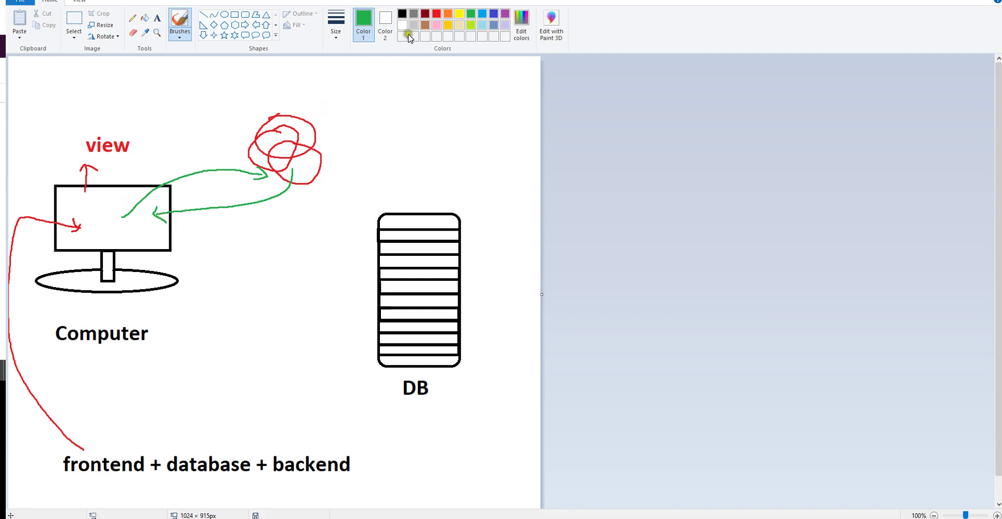
# Step: Draw blue arrows cloud-to-DB, DB-to-cloud and cloud-to-monitor, and handwrite 'model' above the DB
pyautogui.click(494, 15)
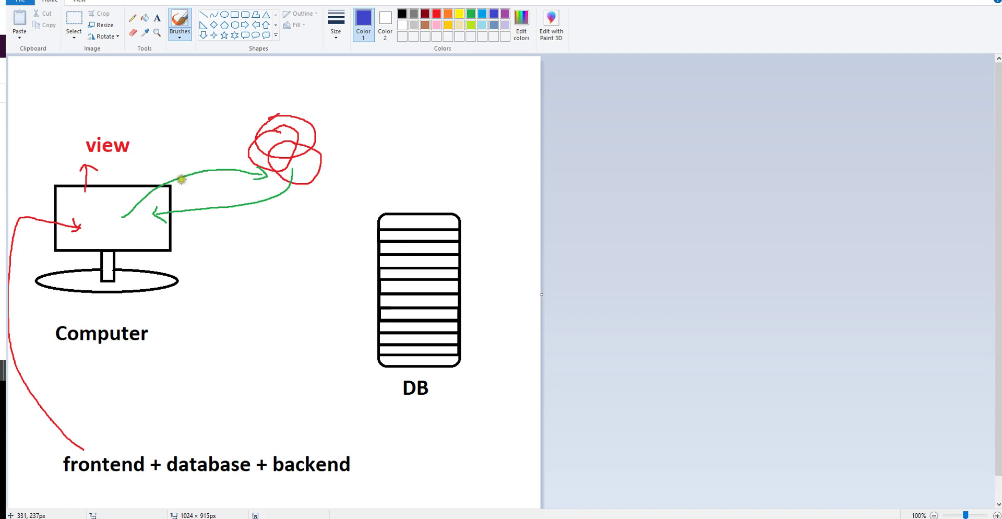
pyautogui.moveTo(299, 166)
pyautogui.mouseDown()
pyautogui.moveTo(344, 187)
pyautogui.moveTo(381, 231)
pyautogui.moveTo(382, 206)
pyautogui.moveTo(382, 231)
pyautogui.mouseUp()
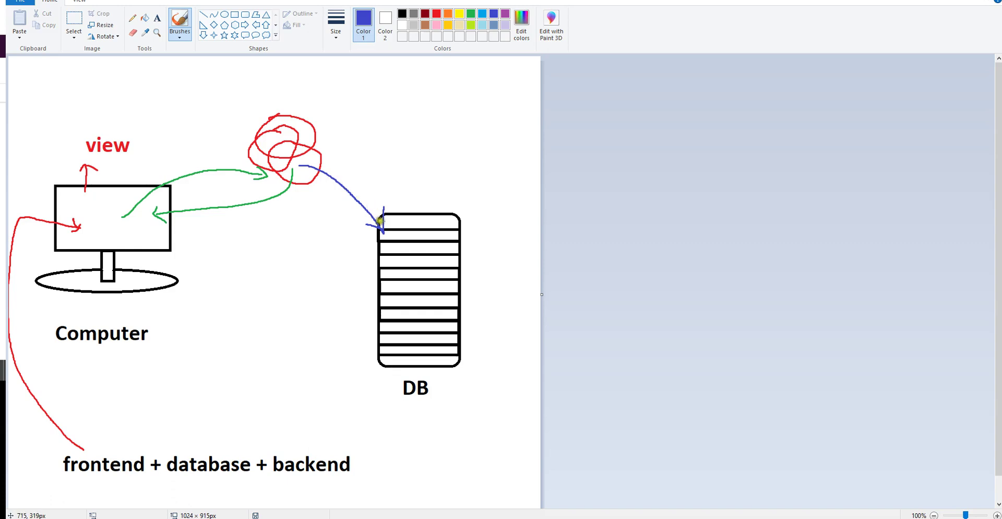
pyautogui.moveTo(398, 226)
pyautogui.mouseDown()
pyautogui.moveTo(398, 196)
pyautogui.moveTo(369, 158)
pyautogui.moveTo(320, 139)
pyautogui.mouseUp()
pyautogui.moveTo(262, 148)
pyautogui.mouseDown()
pyautogui.moveTo(163, 154)
pyautogui.moveTo(123, 210)
pyautogui.mouseUp()
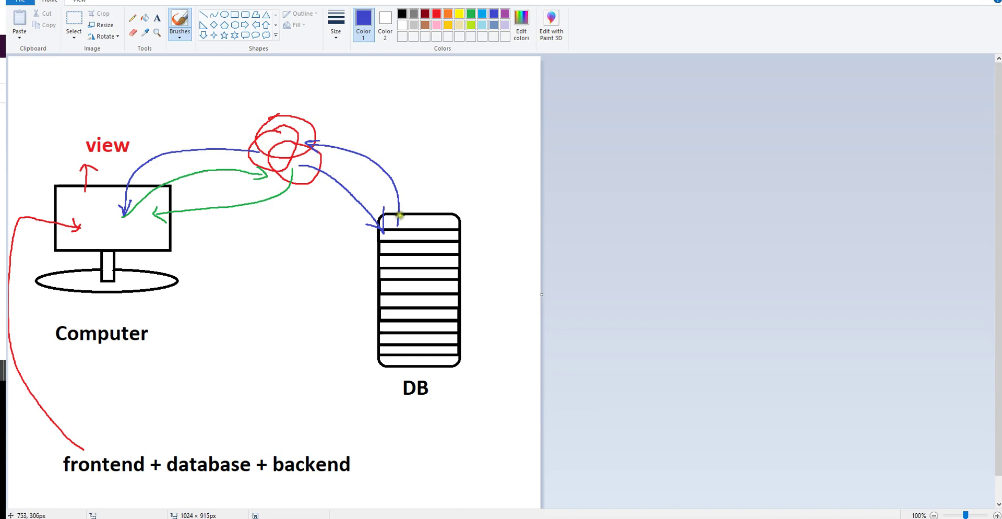
pyautogui.moveTo(424, 183)
pyautogui.mouseDown()
pyautogui.moveTo(447, 182)
pyautogui.moveTo(481, 189)
pyautogui.moveTo(477, 166)
pyautogui.moveTo(487, 188)
pyautogui.moveTo(510, 184)
pyautogui.mouseUp()
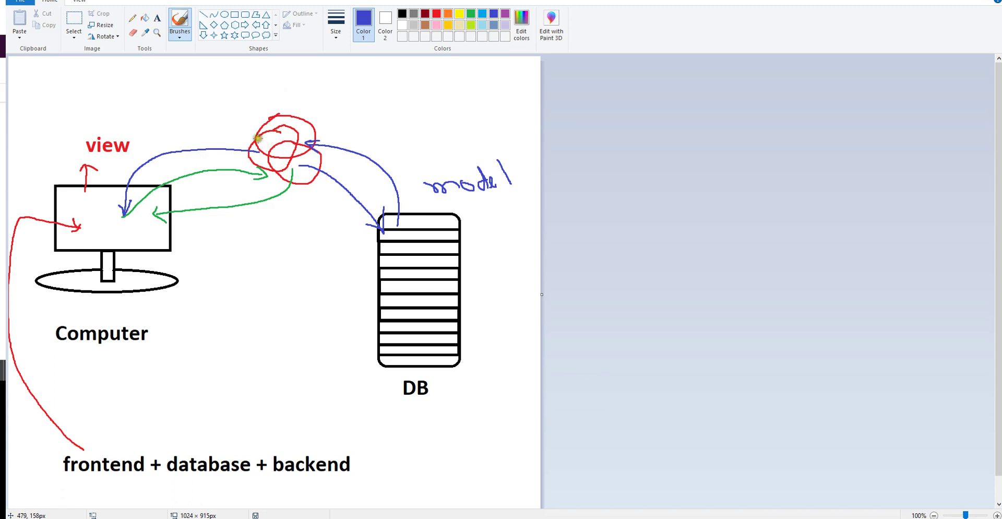
# Step: Draw blue pointers toward 'view' and 'model', then mark C above the cloud, M beside it, V above 'view'
pyautogui.moveTo(222, 120)
pyautogui.mouseDown()
pyautogui.moveTo(134, 164)
pyautogui.moveTo(195, 126)
pyautogui.mouseUp()
pyautogui.moveTo(330, 135)
pyautogui.mouseDown()
pyautogui.moveTo(434, 179)
pyautogui.moveTo(338, 135)
pyautogui.mouseUp()
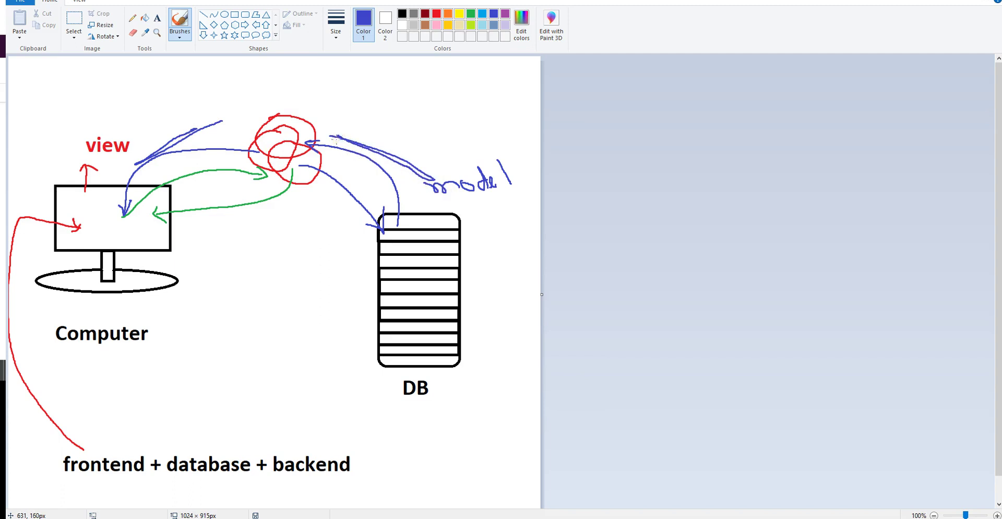
pyautogui.moveTo(291, 82)
pyautogui.mouseDown()
pyautogui.moveTo(276, 98)
pyautogui.moveTo(300, 102)
pyautogui.mouseUp()
pyautogui.moveTo(415, 111)
pyautogui.mouseDown()
pyautogui.moveTo(425, 134)
pyautogui.moveTo(447, 107)
pyautogui.moveTo(474, 140)
pyautogui.mouseUp()
pyautogui.moveTo(105, 97)
pyautogui.mouseDown()
pyautogui.moveTo(125, 121)
pyautogui.moveTo(146, 80)
pyautogui.mouseUp()
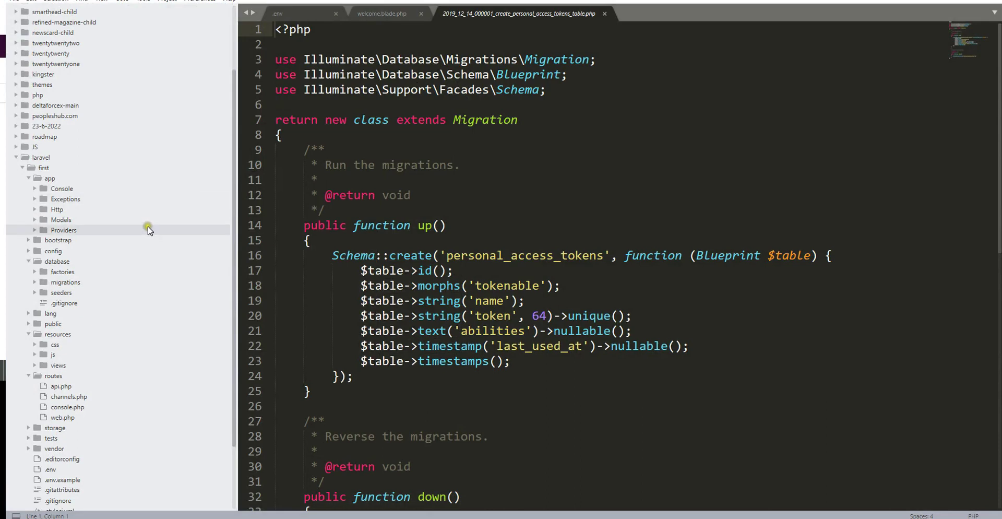
# Step: Open app/Models/User.php and select its $fillable array of name, email and password
pyautogui.click(68, 219)
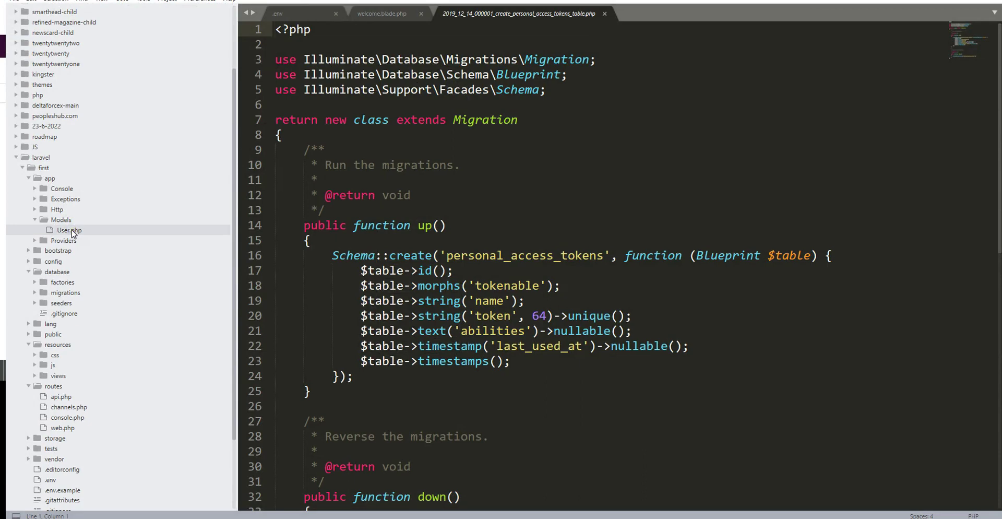
pyautogui.click(70, 231)
pyautogui.scroll(-2, 386, 281)
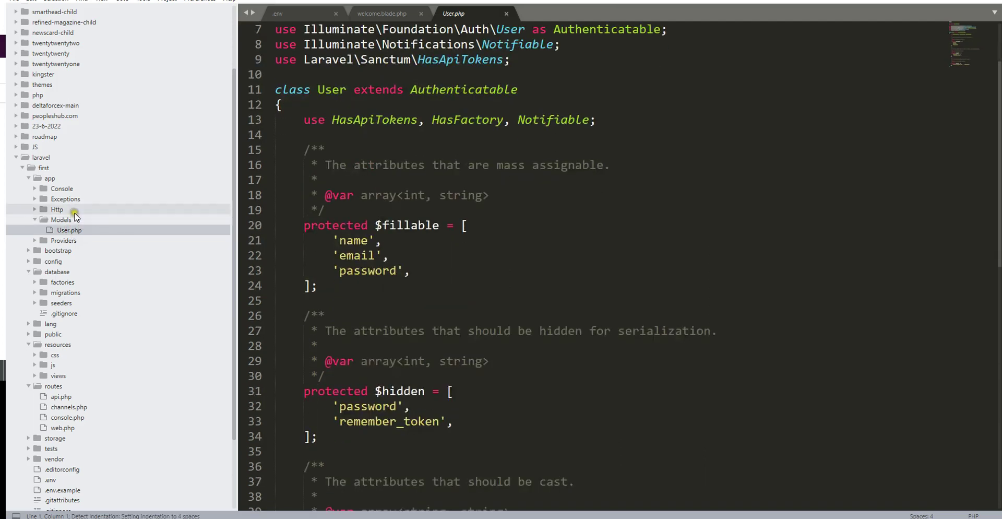
pyautogui.scroll(-1, 382, 177)
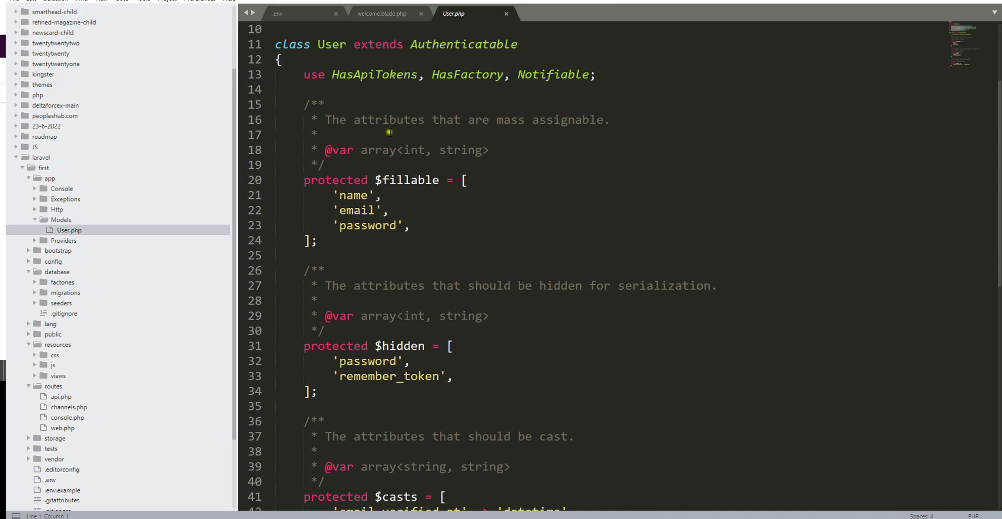
pyautogui.click(347, 195)
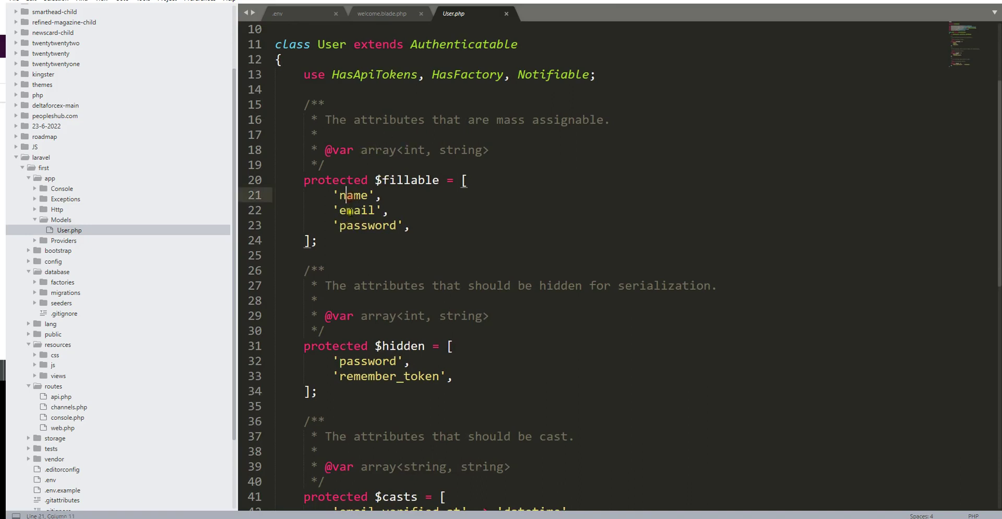
pyautogui.click(359, 226)
pyautogui.moveTo(361, 180); pyautogui.dragTo(398, 242)
pyautogui.scroll(-2, 385, 272)
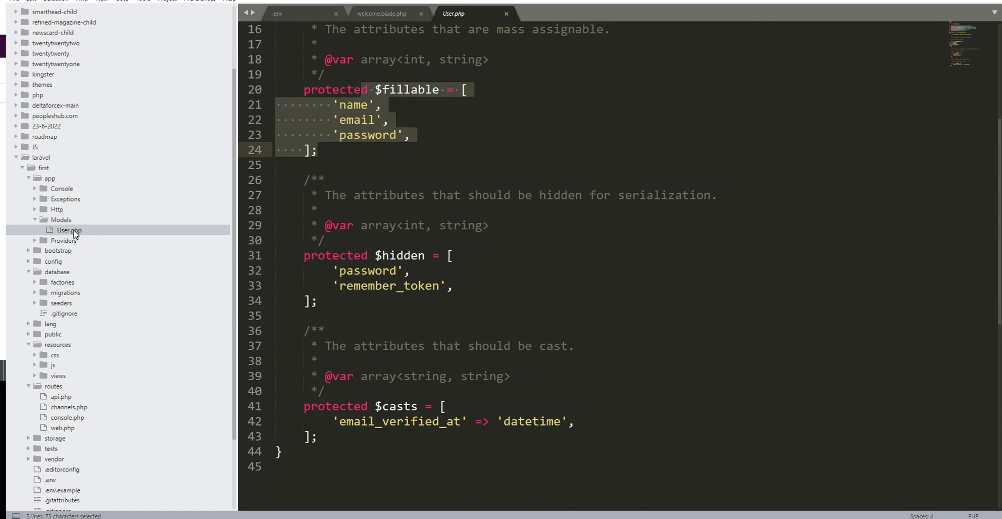
# Step: Open app/Http/Controllers/Controller.php, then expand resources/views to reveal welcome.blade.php
pyautogui.click(57, 209)
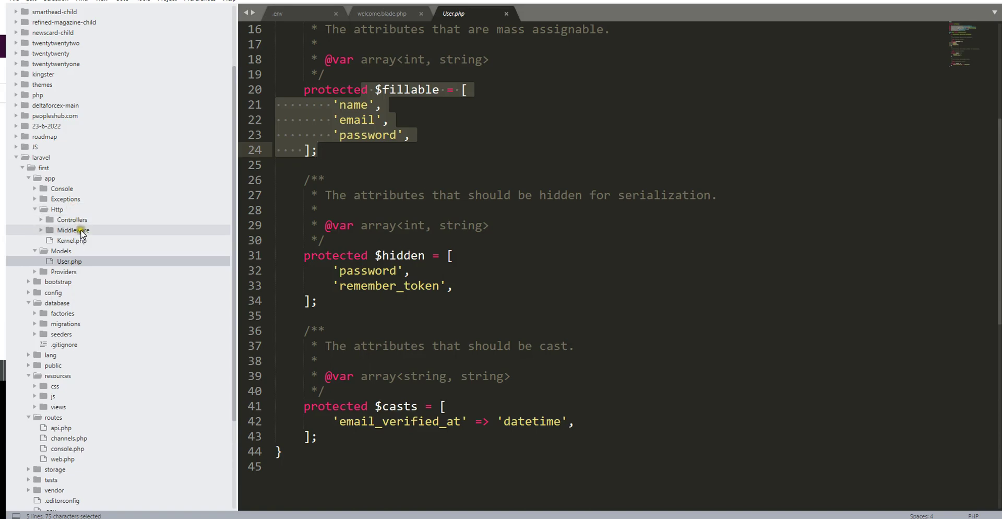
pyautogui.click(72, 220)
pyautogui.click(83, 230)
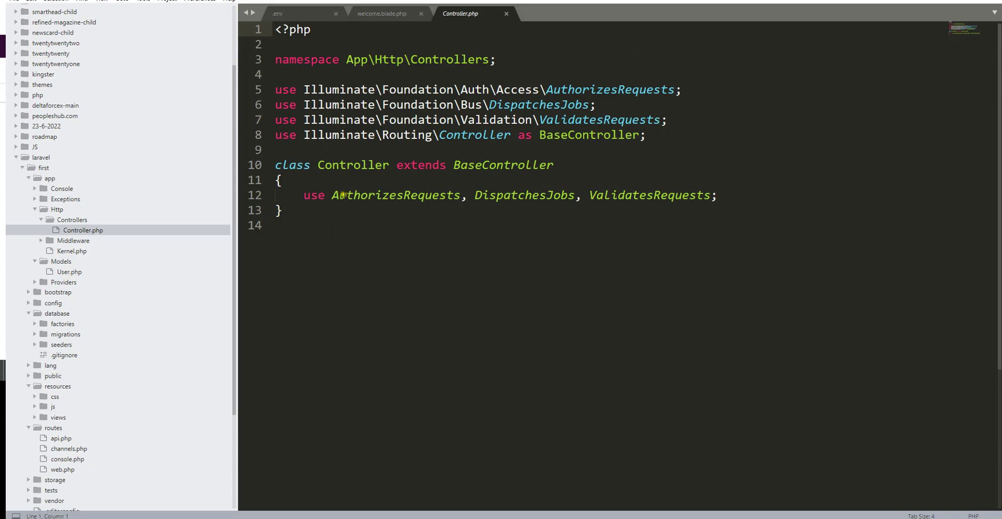
pyautogui.scroll(-3, 68, 280)
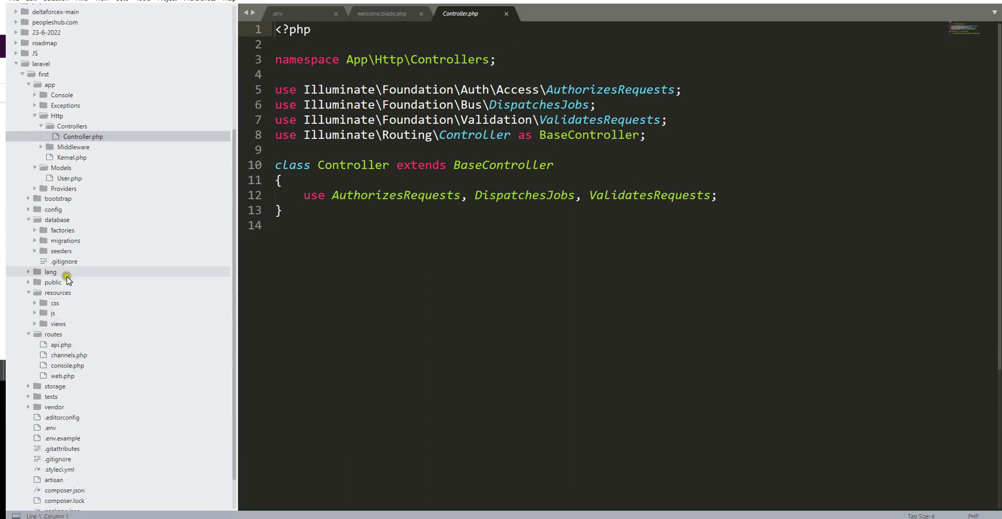
pyautogui.click(64, 324)
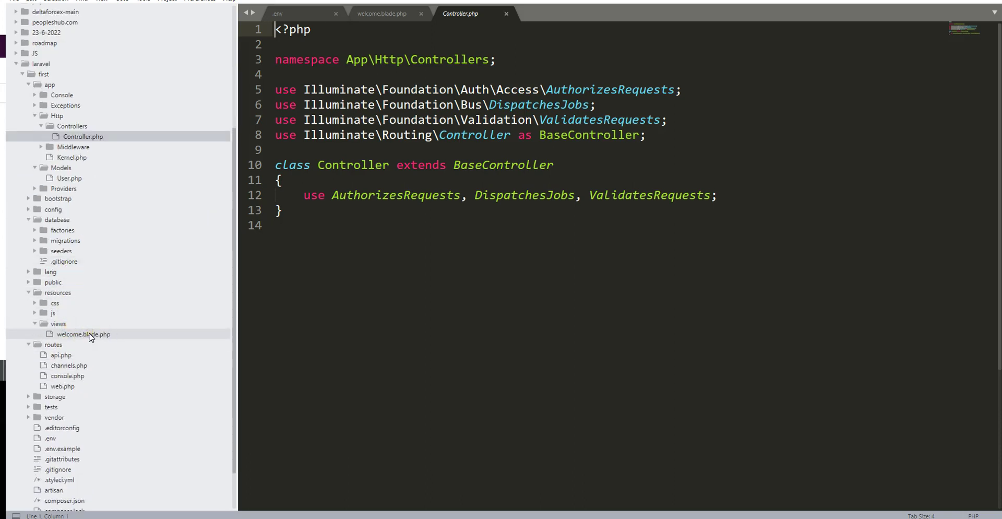
# Step: Open routes/web.php and highlight the '/' route that returns view('welcome')
pyautogui.click(63, 386)
pyautogui.moveTo(308, 299); pyautogui.dragTo(277, 258)
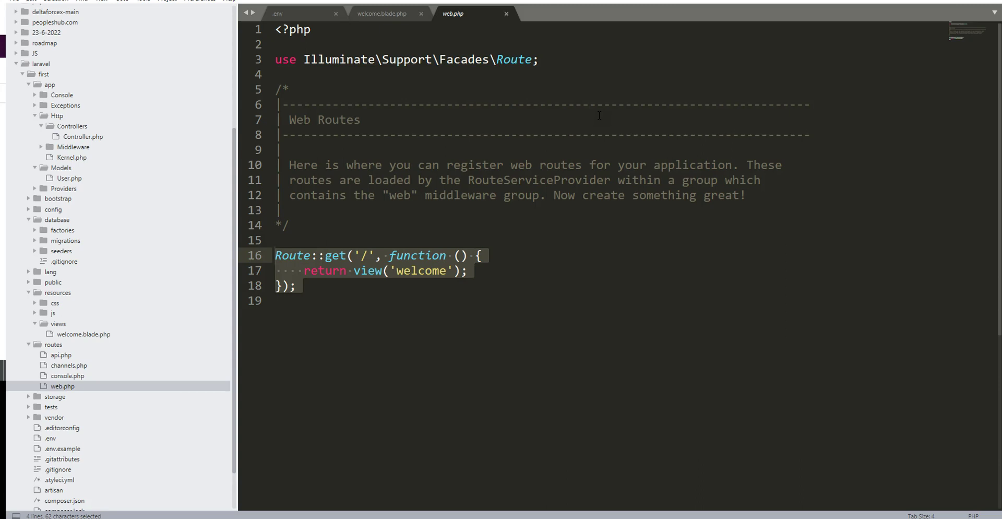
pyautogui.click(358, 296)
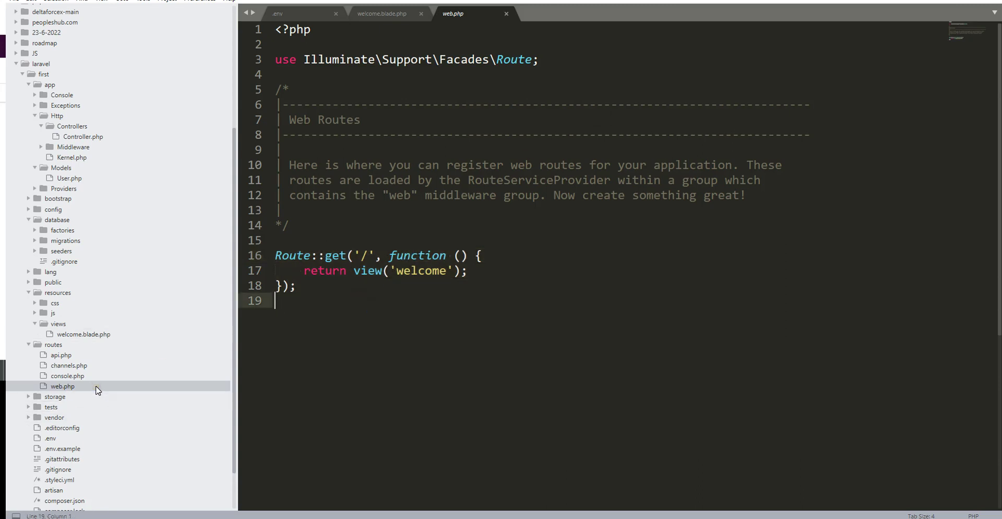
pyautogui.click(70, 386)
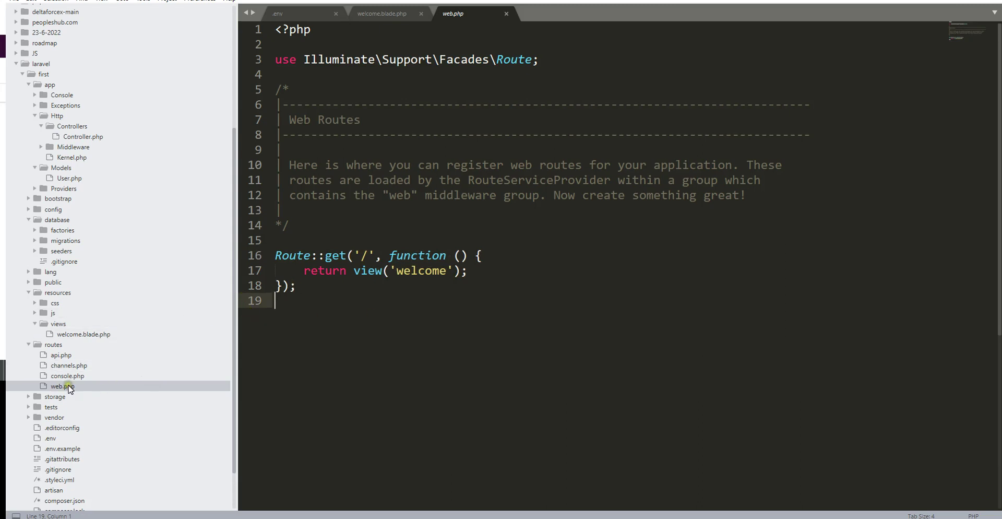